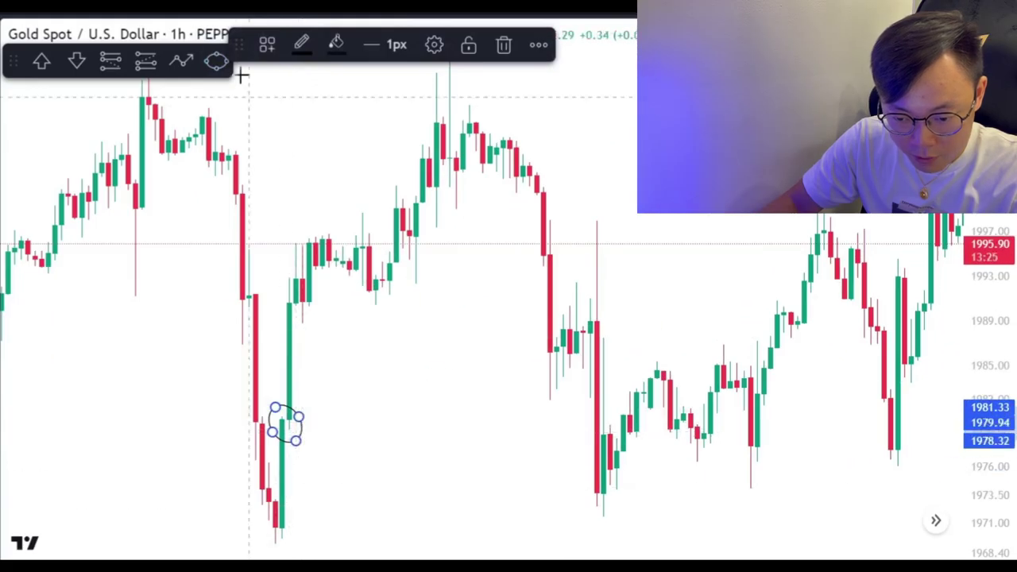
# - Circle the dip's lowest candle and the first rebound candles with ellipses on the Gold chart
pyautogui.moveTo(266, 536); pyautogui.dragTo(302, 524)
pyautogui.click(217, 60)
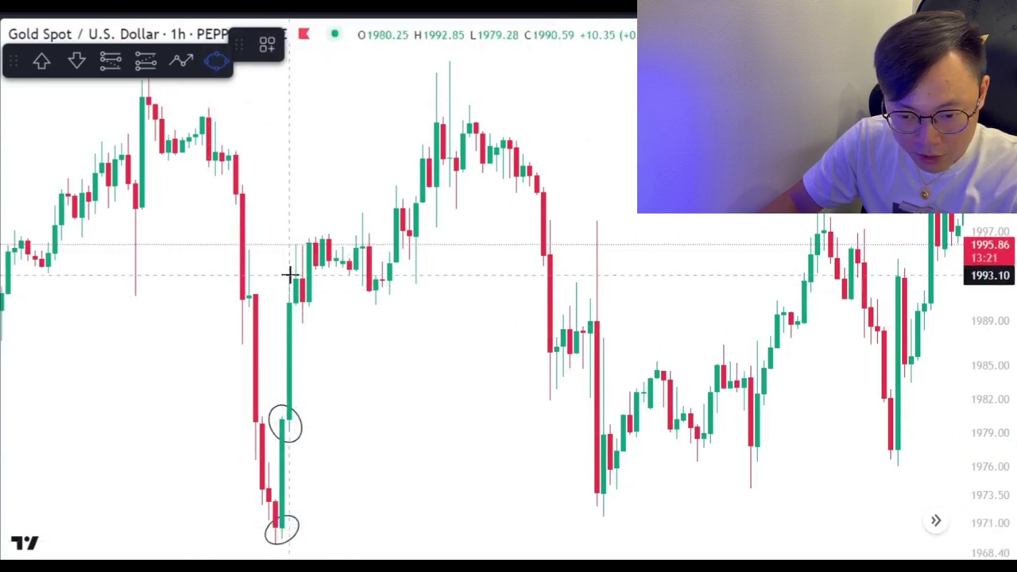
pyautogui.click(289, 276)
pyautogui.click(315, 339)
pyautogui.click(331, 296)
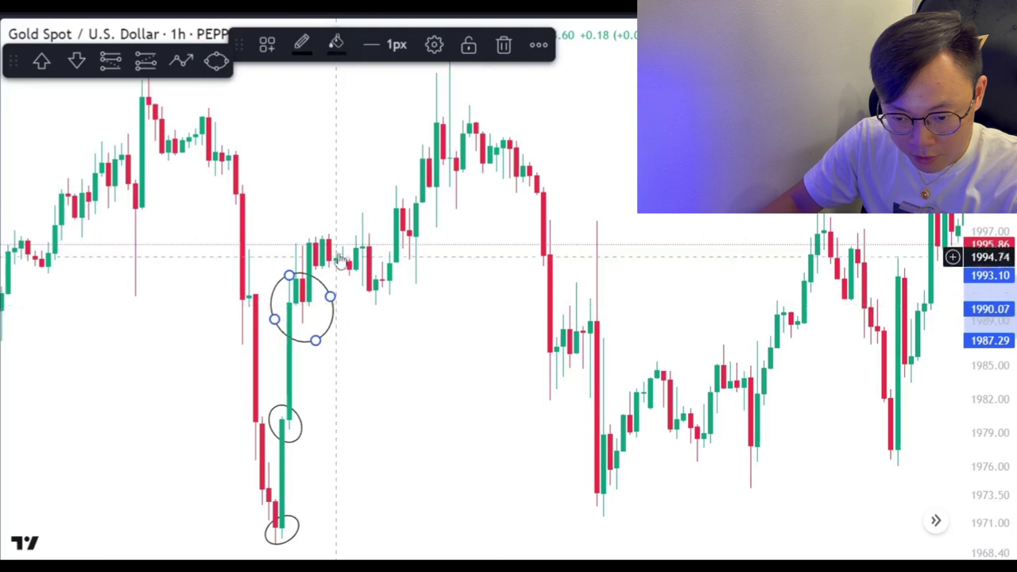
# - Add two more ellipses around the sideways candles and the higher candles near 1995
pyautogui.click(216, 60)
pyautogui.click(349, 230)
pyautogui.click(390, 319)
pyautogui.click(414, 292)
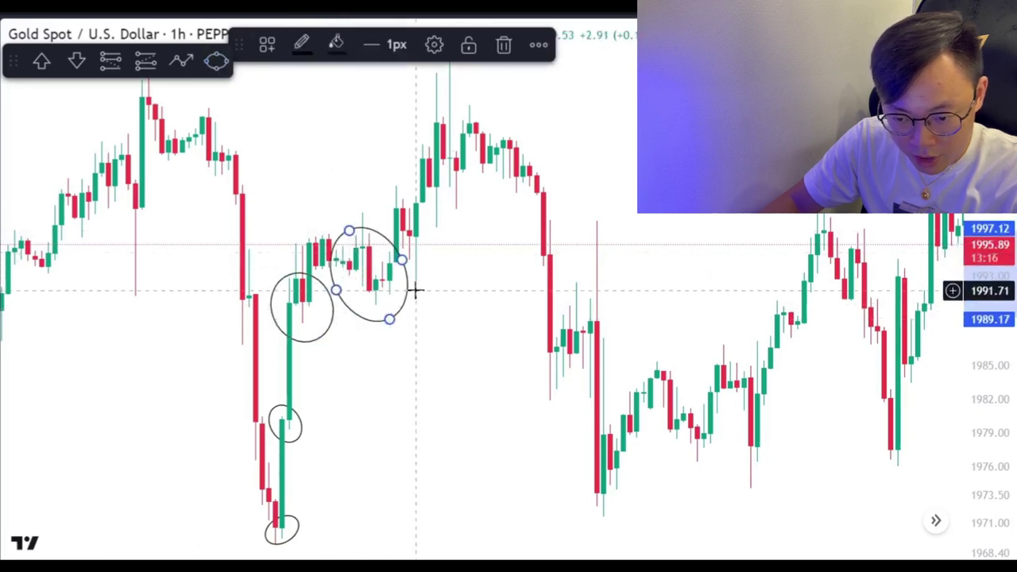
pyautogui.click(219, 63)
pyautogui.click(437, 282)
pyautogui.click(458, 248)
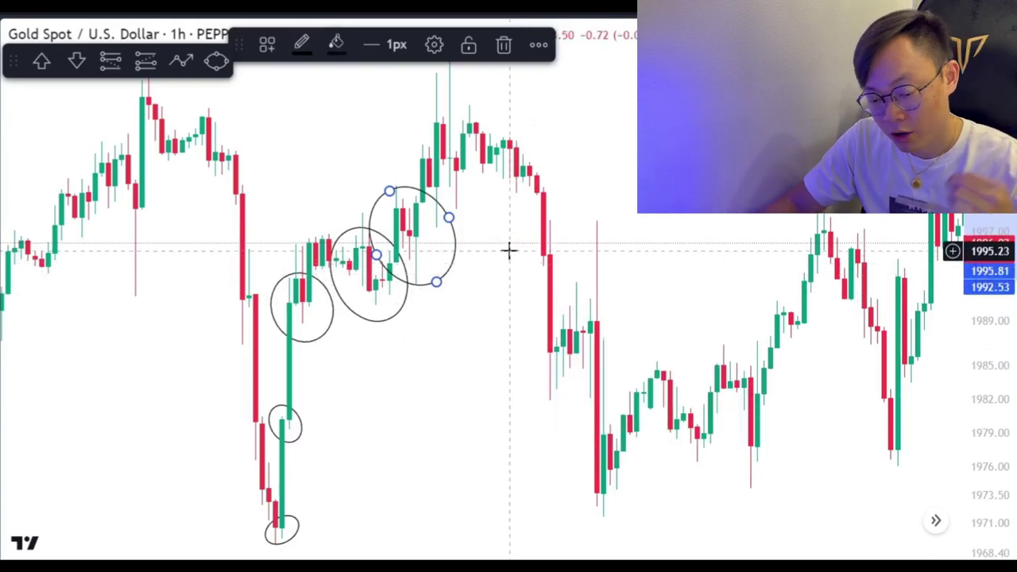
pyautogui.click(181, 61)
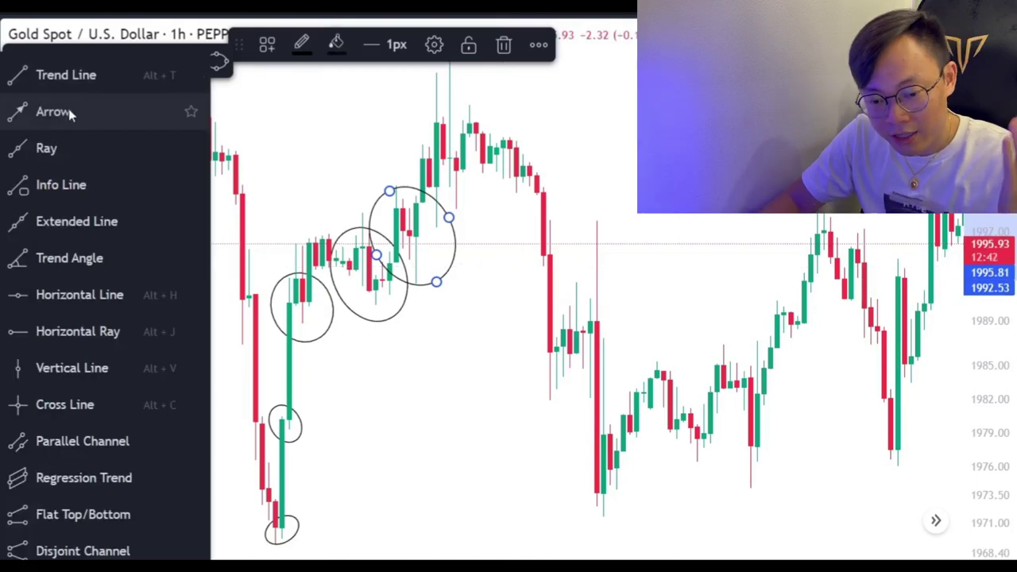
# - Draw an arrow from left of the sharp drop onto the Gold breakdown candle near 1991
pyautogui.click(67, 112)
pyautogui.click(126, 224)
pyautogui.click(248, 294)
pyautogui.doubleClick(245, 291)
pyautogui.press('Escape')
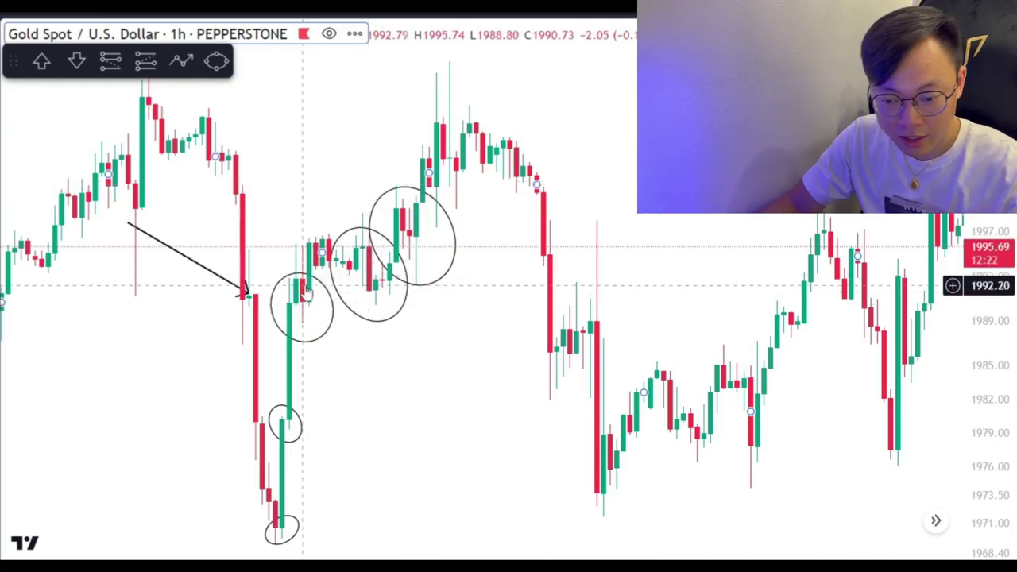
pyautogui.click(251, 293)
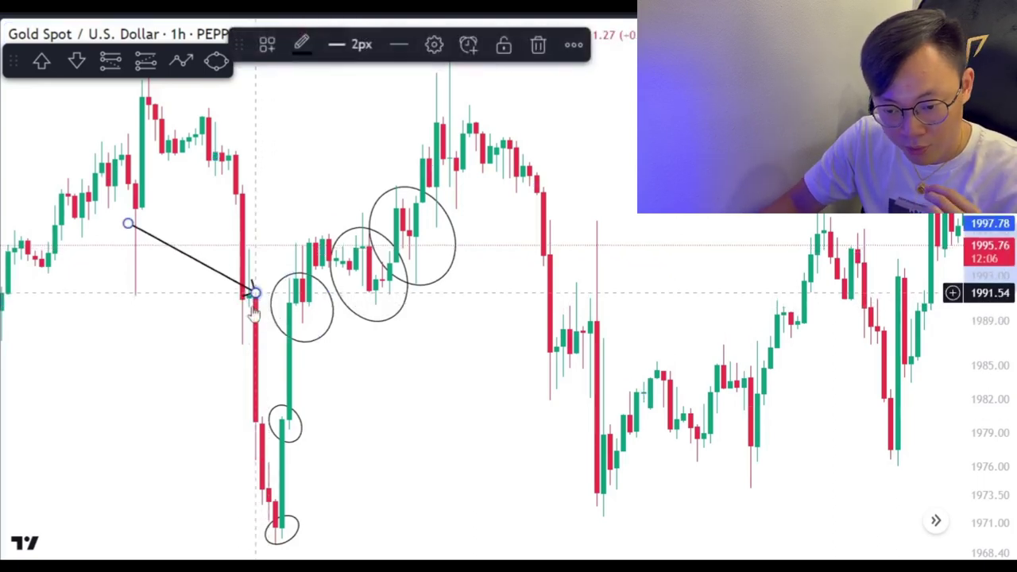
pyautogui.moveTo(251, 293)
pyautogui.mouseDown()
pyautogui.moveTo(236, 291)
pyautogui.moveTo(248, 290)
pyautogui.mouseUp()
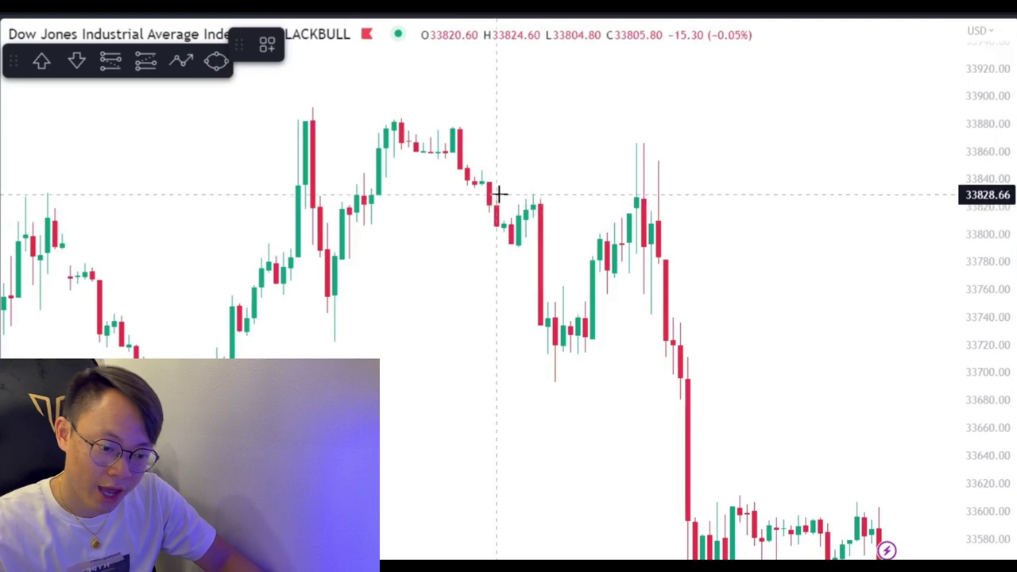
# - Mark two Dow candles with vertical lines and ellipse the small candles near 33,800
pyautogui.click(508, 203)
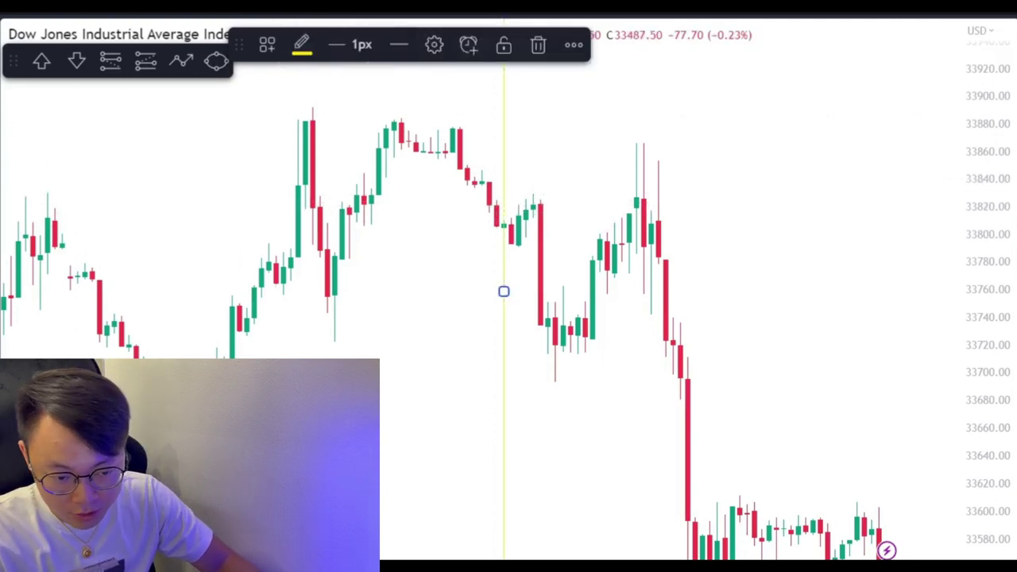
pyautogui.click(672, 193)
pyautogui.click(216, 61)
pyautogui.click(488, 191)
pyautogui.click(540, 260)
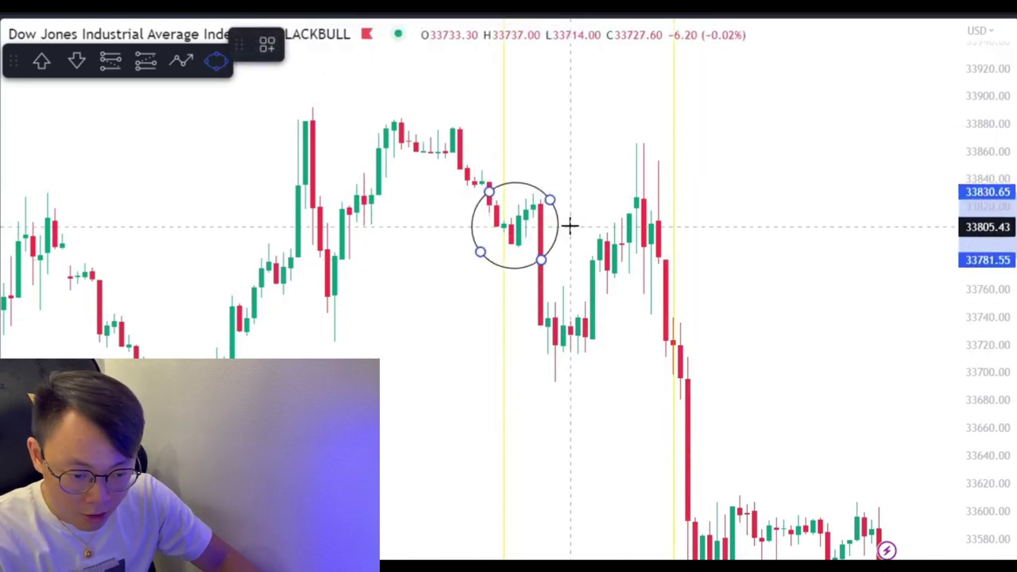
pyautogui.click(569, 226)
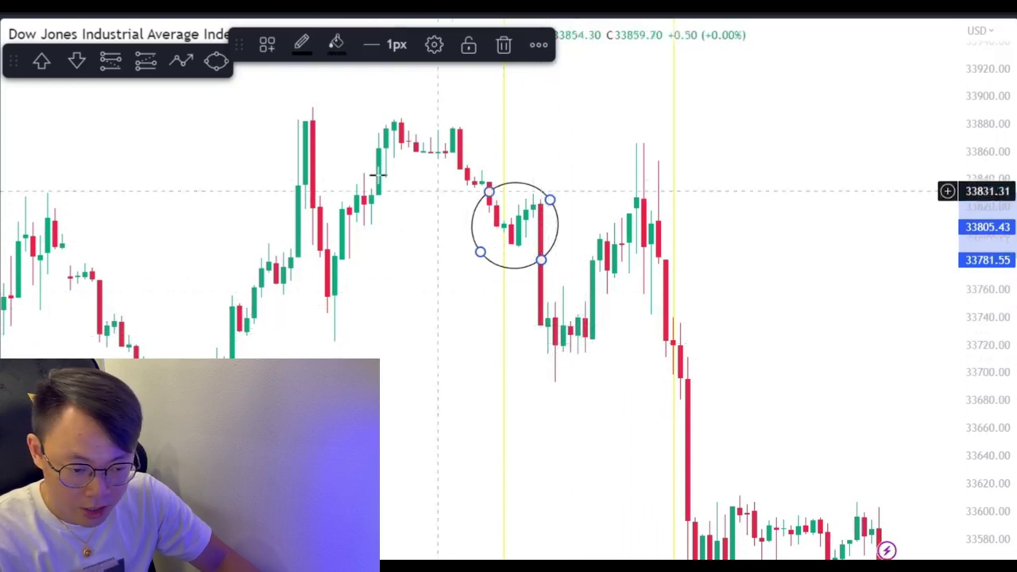
pyautogui.click(9, 94)
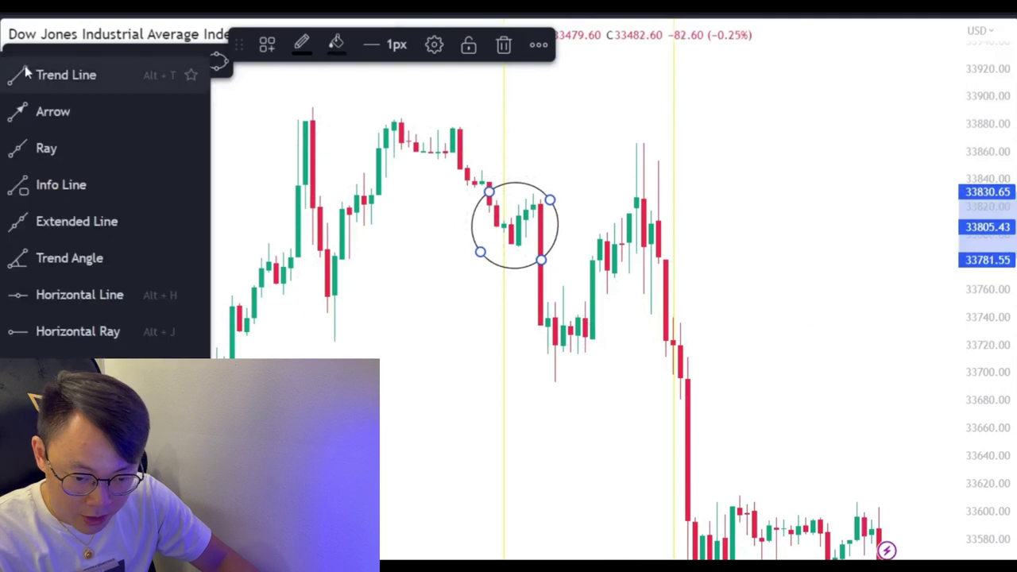
# - Draw three arrows: one up to the dip low near 33,720, two onto the 33,800 peak candles
pyautogui.click(50, 109)
pyautogui.moveTo(570, 392); pyautogui.dragTo(590, 345)
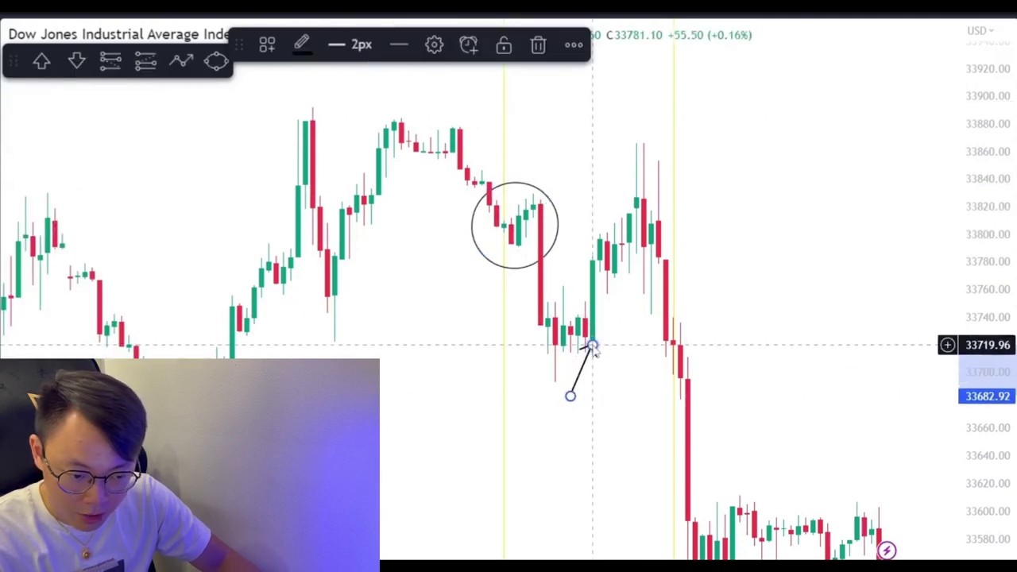
pyautogui.doubleClick(592, 344)
pyautogui.press('Escape')
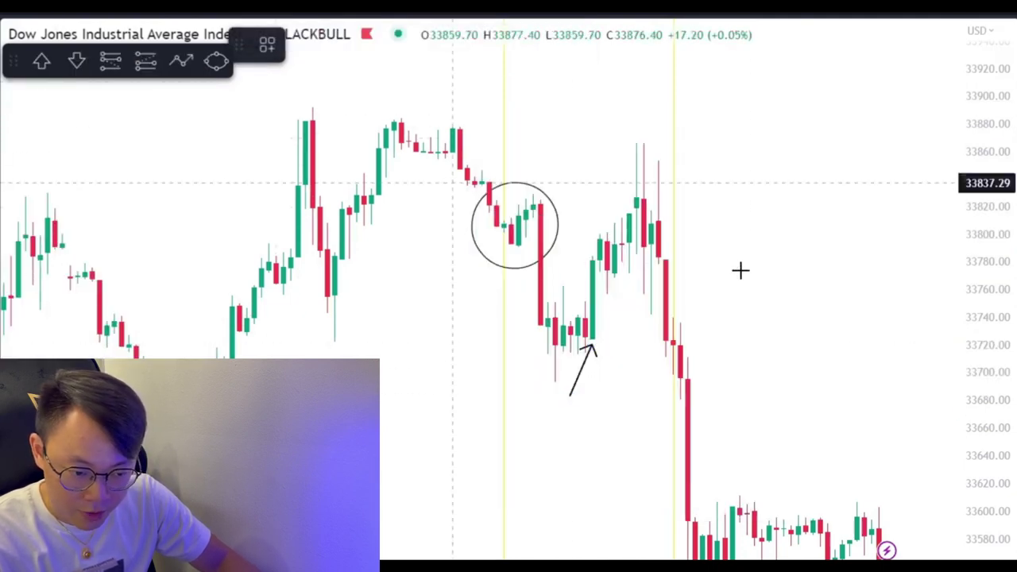
pyautogui.moveTo(768, 199); pyautogui.dragTo(674, 254)
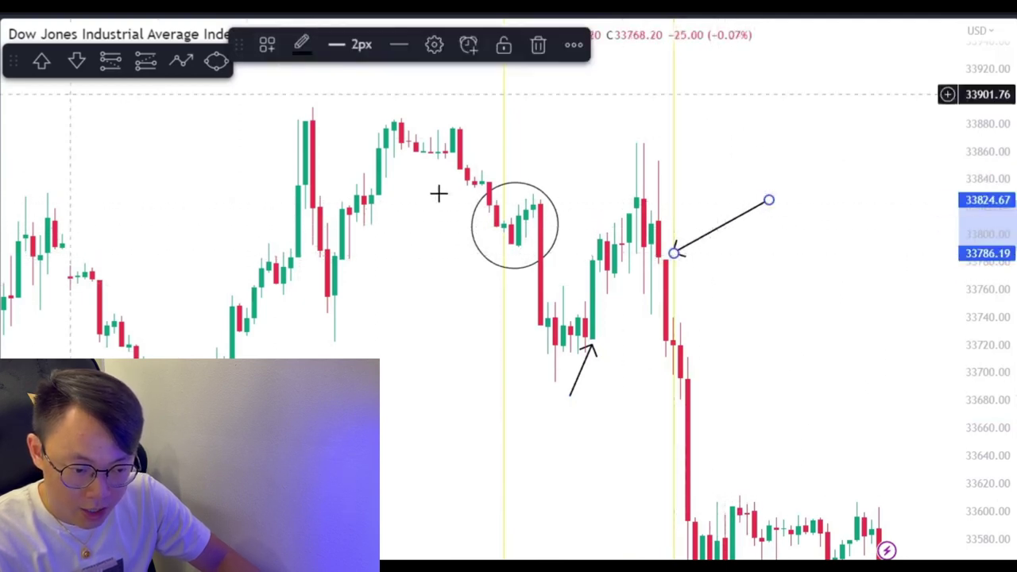
pyautogui.click(597, 162)
pyautogui.moveTo(596, 162); pyautogui.dragTo(627, 212)
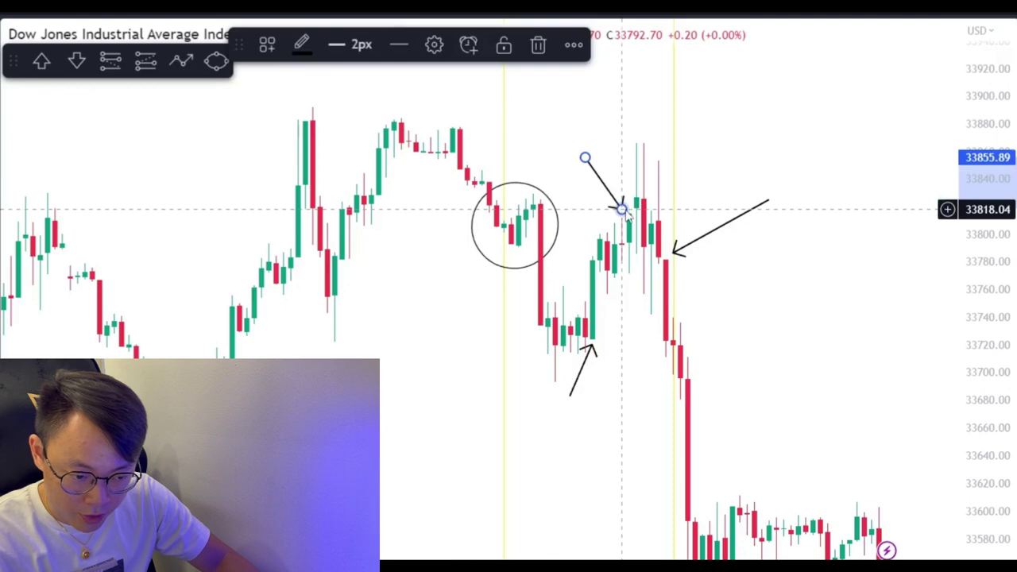
pyautogui.click(796, 158)
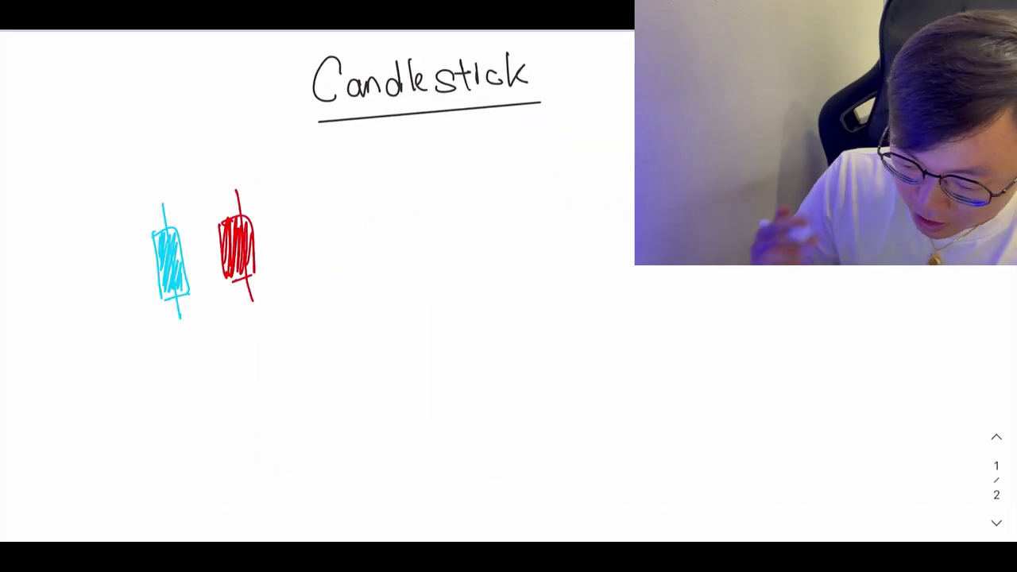
# - Ring the first candle pair in green and outline a new blue candlestick
pyautogui.moveTo(273, 180)
pyautogui.mouseDown()
pyautogui.moveTo(193, 146)
pyautogui.moveTo(345, 268)
pyautogui.moveTo(256, 146)
pyautogui.mouseUp()
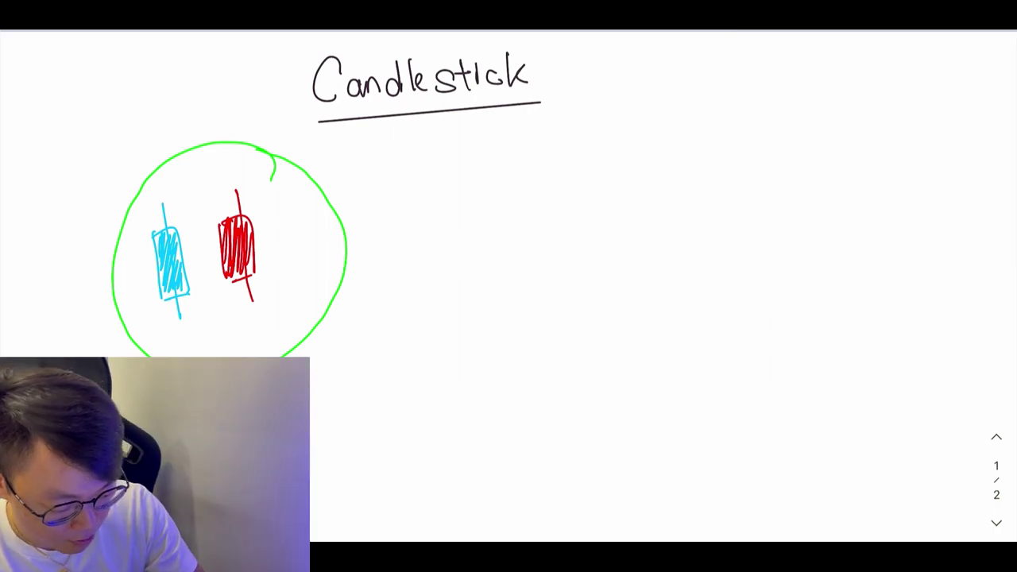
pyautogui.moveTo(573, 232); pyautogui.dragTo(567, 268)
pyautogui.moveTo(573, 182)
pyautogui.mouseDown()
pyautogui.moveTo(601, 190)
pyautogui.moveTo(576, 266)
pyautogui.mouseUp()
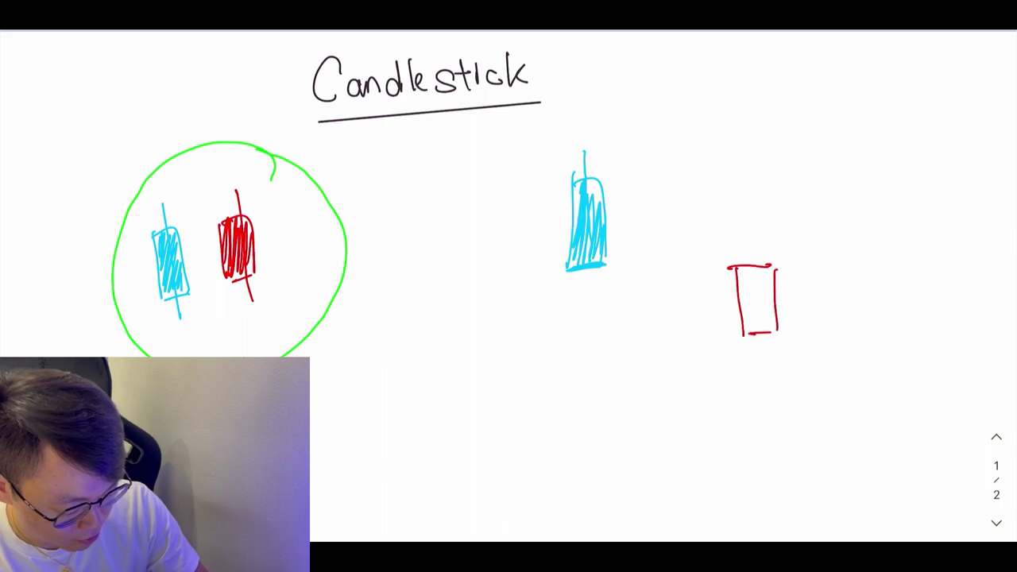
# - Draw a filled red candle with a lower wick and begin the 'no bottom wick' note
pyautogui.moveTo(747, 271); pyautogui.dragTo(775, 330)
pyautogui.moveTo(767, 334); pyautogui.dragTo(768, 372)
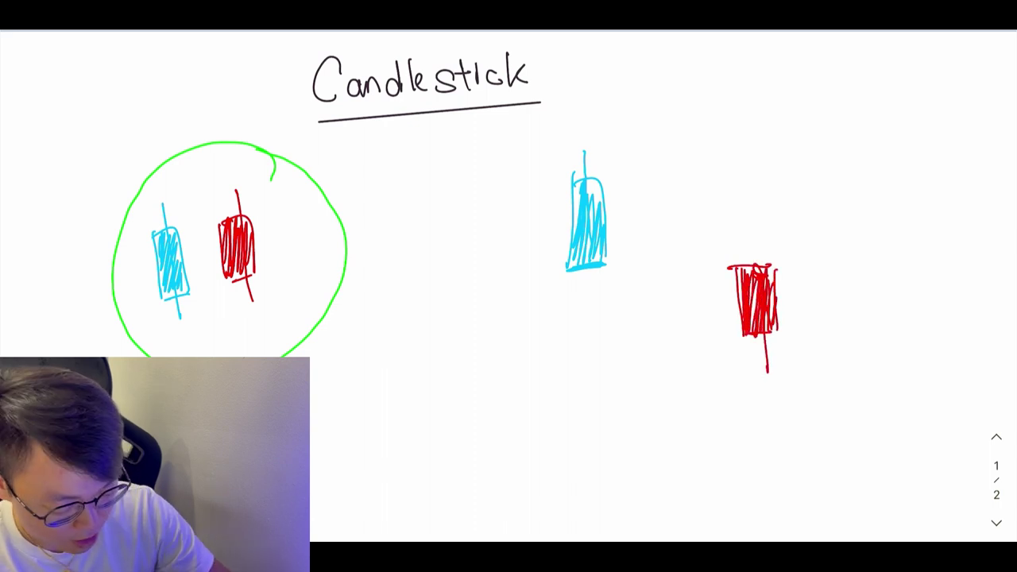
pyautogui.moveTo(529, 152)
pyautogui.mouseDown()
pyautogui.moveTo(548, 133)
pyautogui.moveTo(599, 132)
pyautogui.moveTo(608, 119)
pyautogui.moveTo(712, 115)
pyautogui.mouseUp()
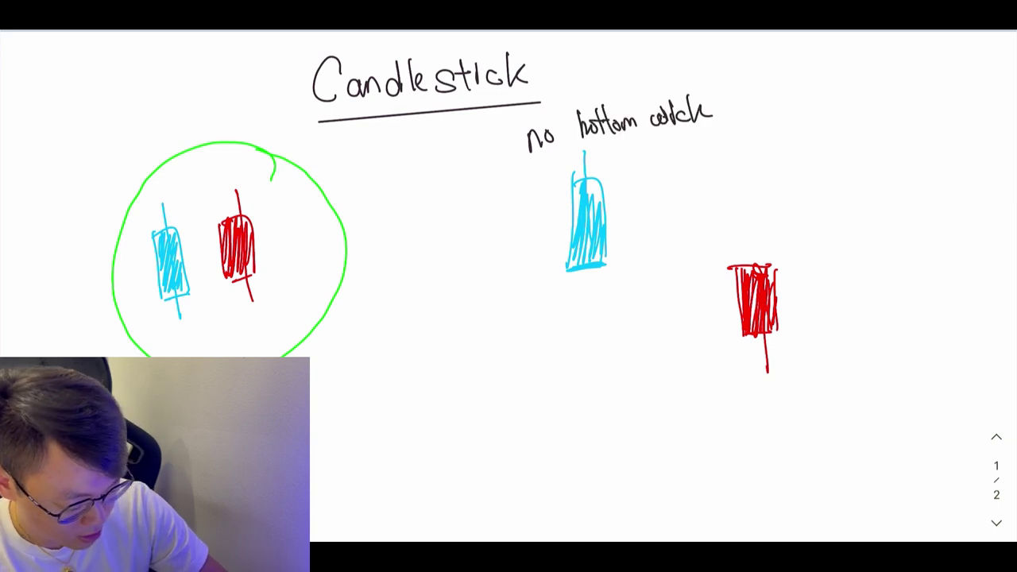